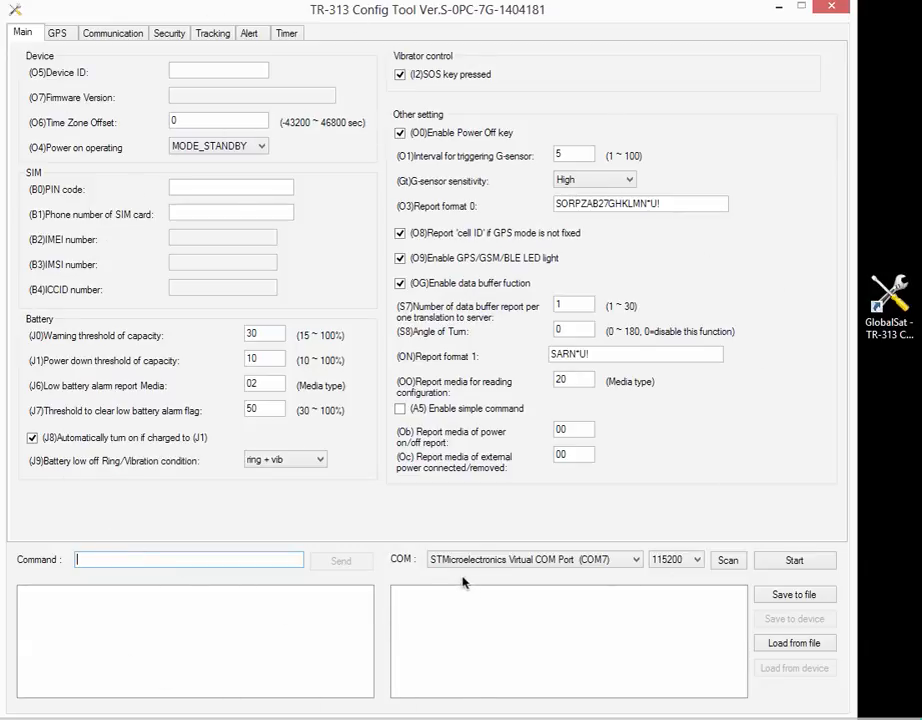
- Connect to the tracker through STMicroelectronics Virtual COM Port (COM7) at 115200 baud
click(636, 561)
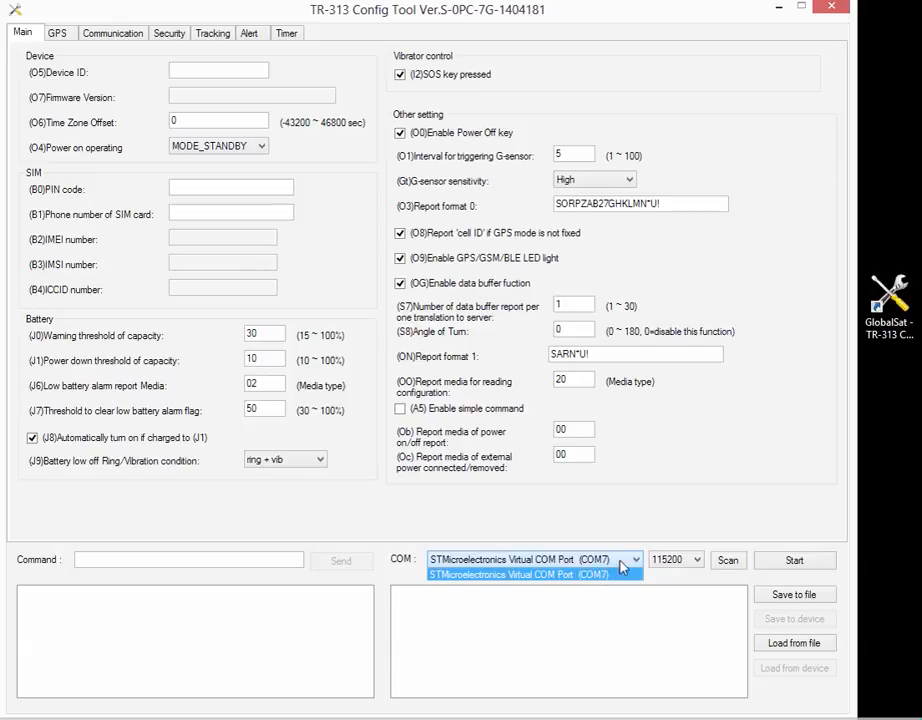
click(638, 560)
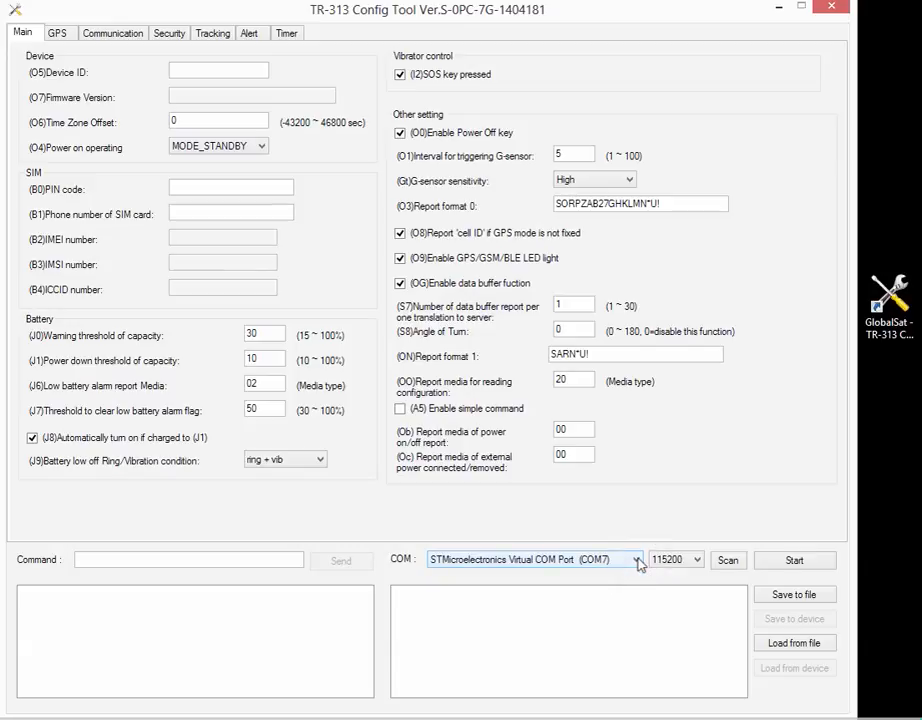
click(794, 561)
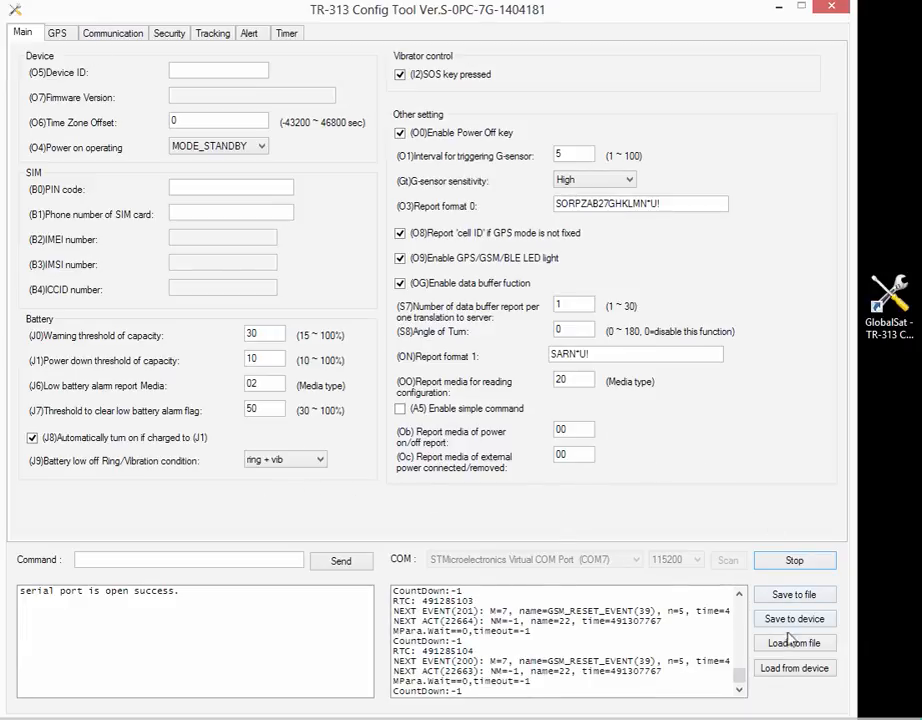
- Load the tracker's configuration into the form and acknowledge the Read device success message
click(795, 668)
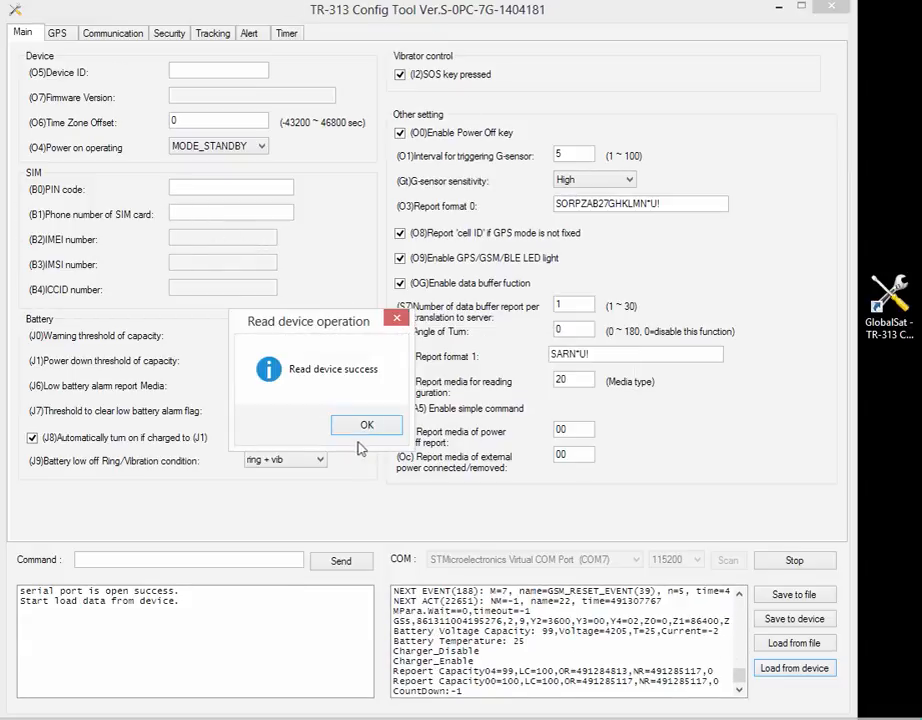
click(366, 424)
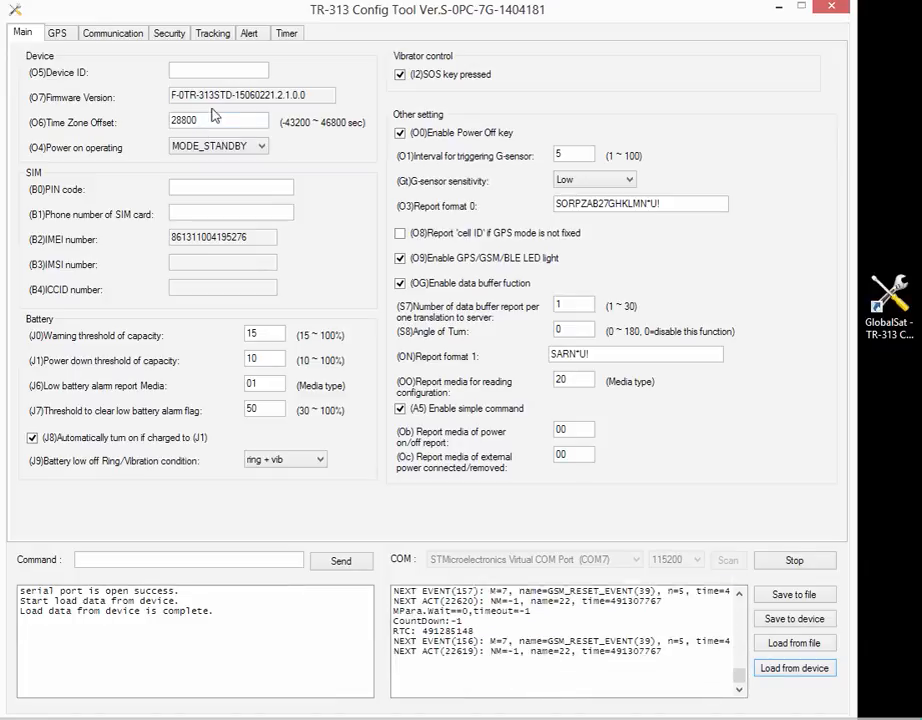
- Enter a Device ID and the SIM card's phone number on the Main tab
click(203, 73)
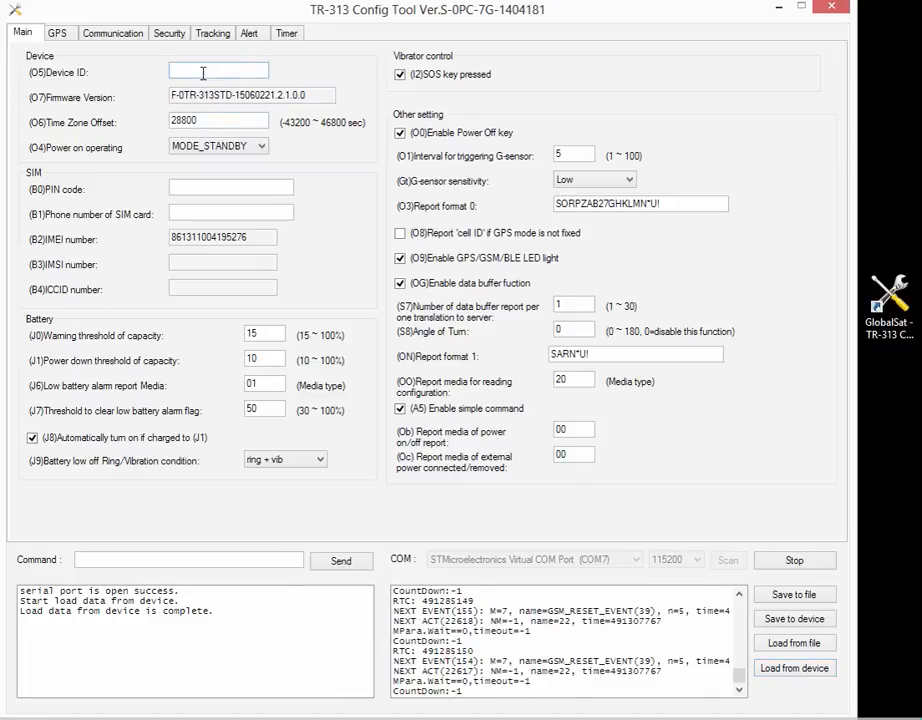
text(Lance)
click(207, 212)
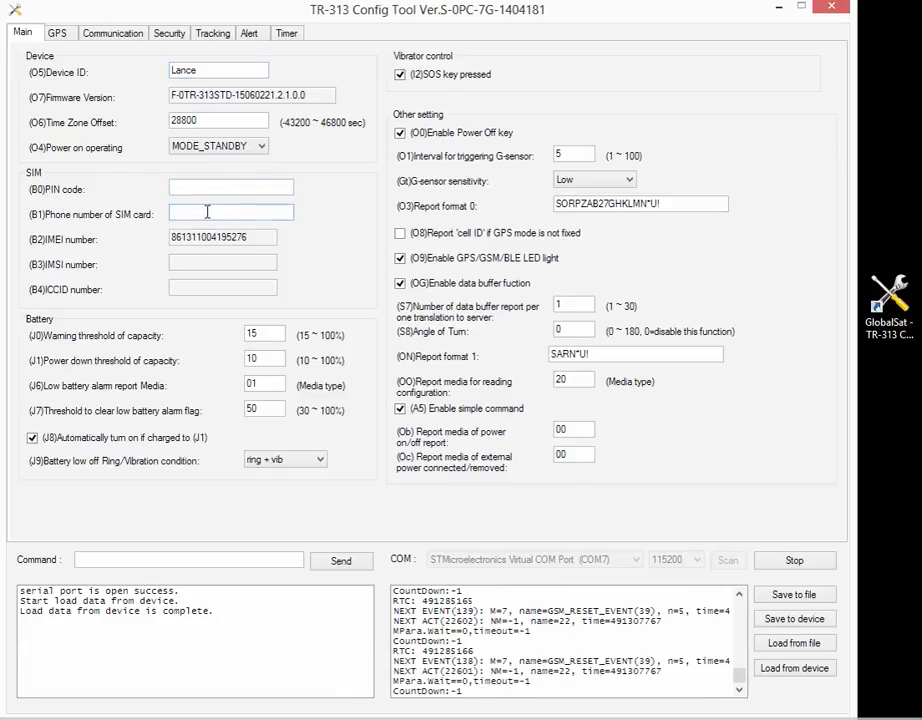
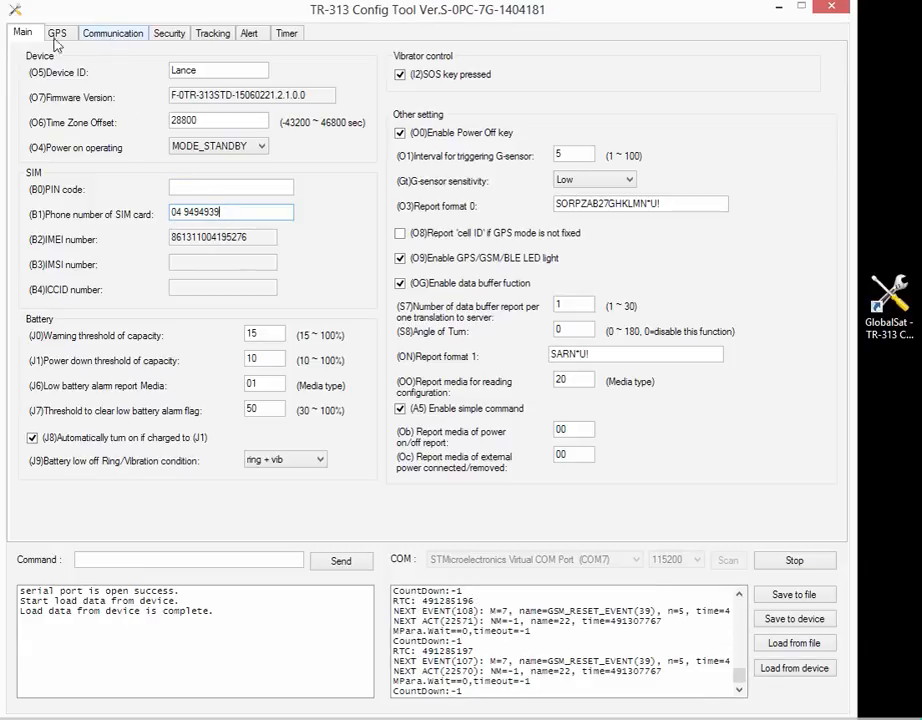
- Fill in the SMS return phone number in the Communication settings
click(112, 35)
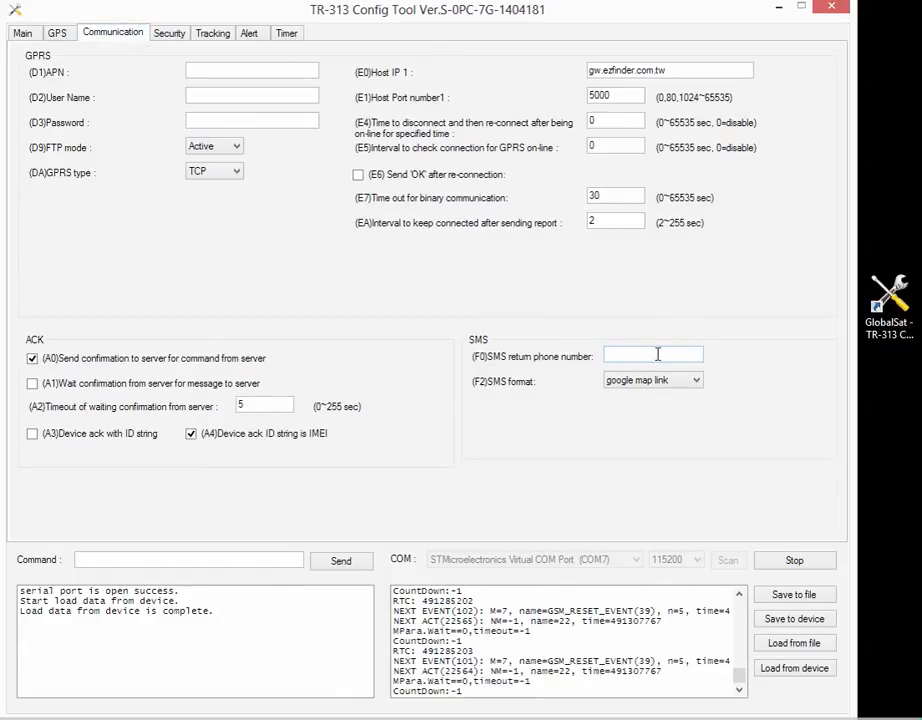
click(641, 355)
text(04939393)
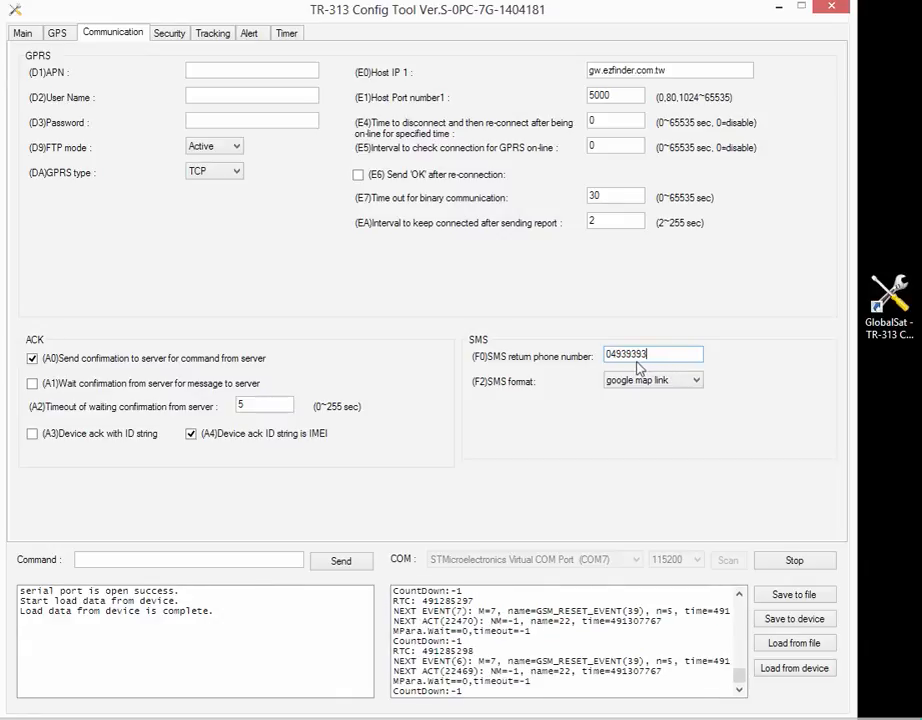
- On the Security tab, enter SMS Phone numbers 1 and 2 and set the rotate delay counter to 20
click(181, 38)
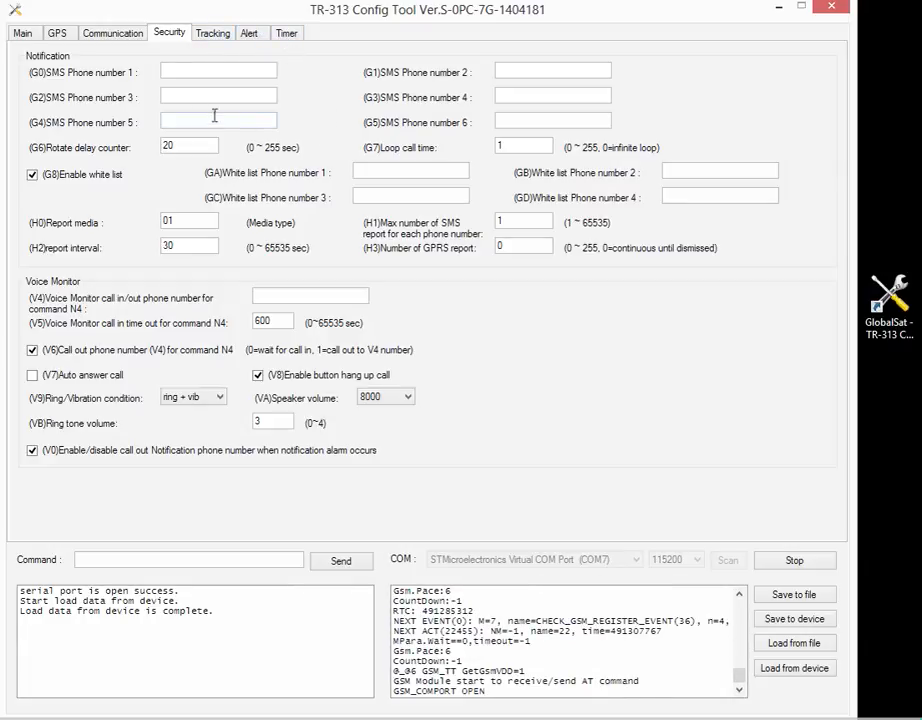
click(194, 71)
text(04)
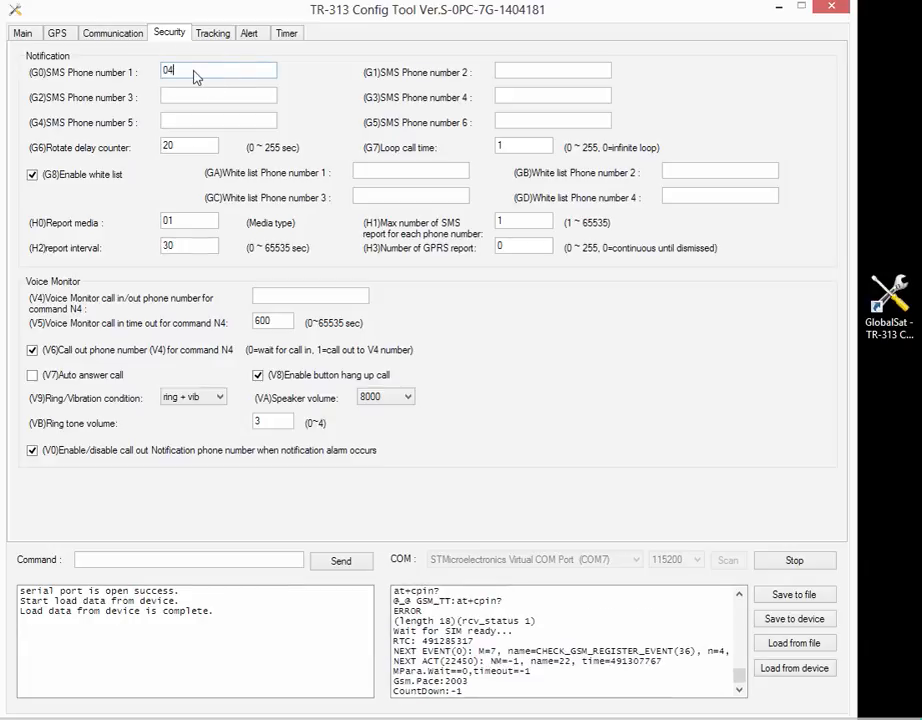
text(8181818)
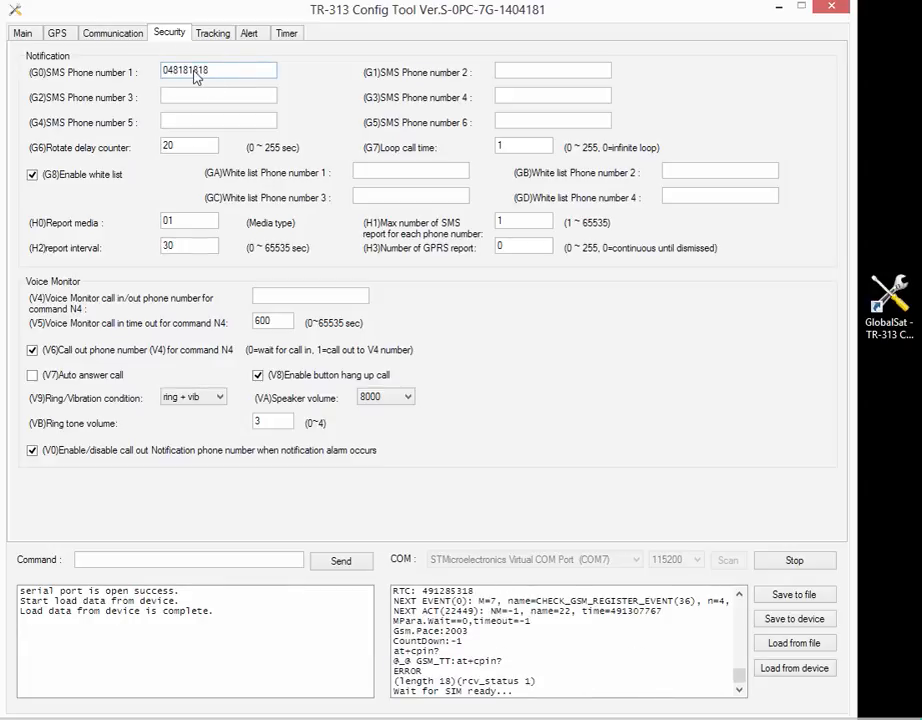
click(520, 70)
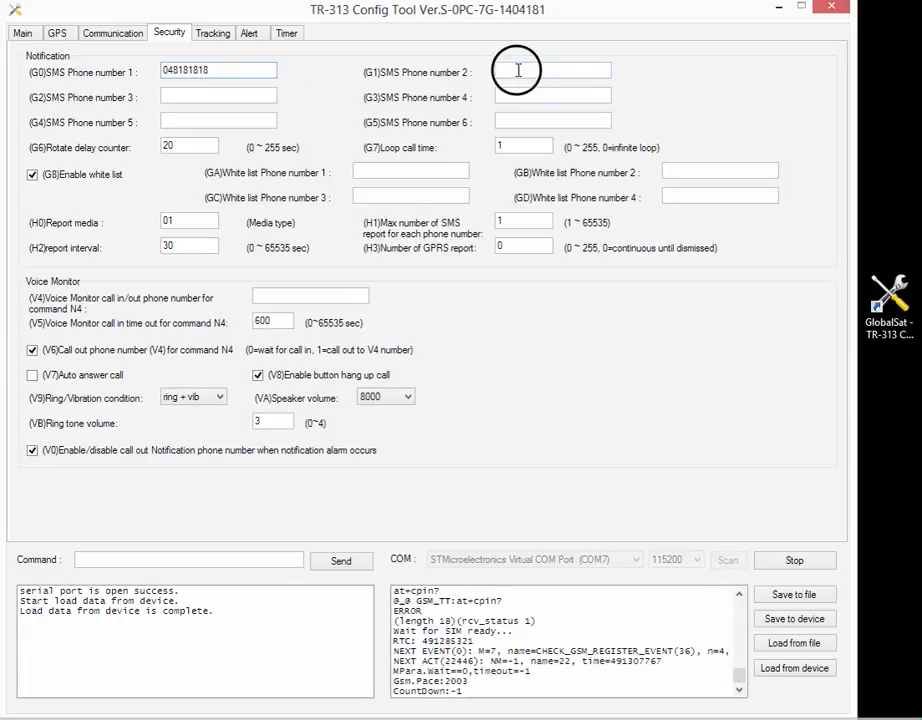
text(048383838)
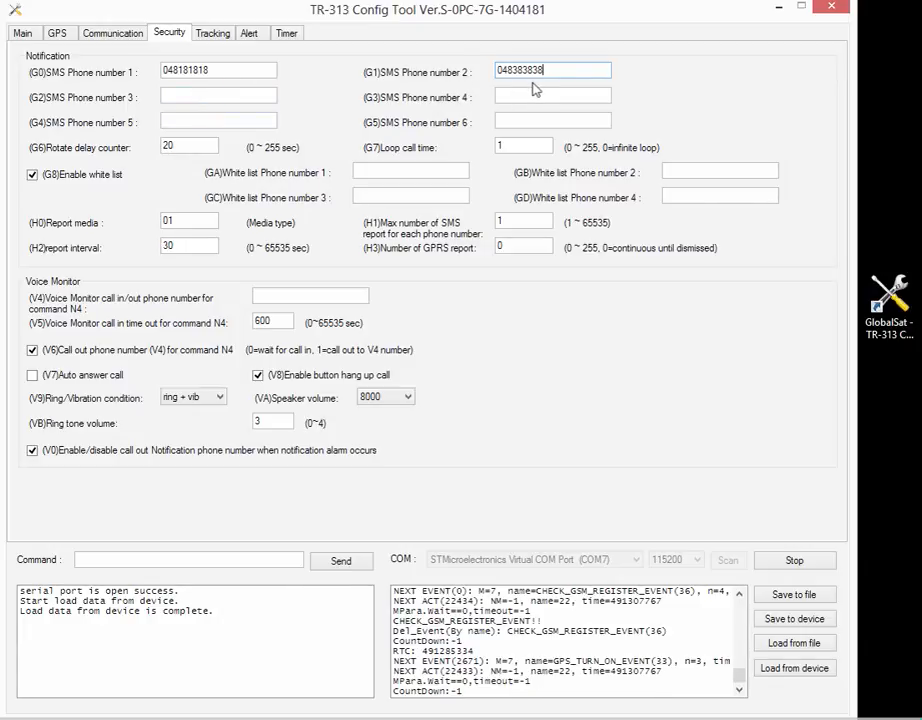
double_click(166, 147)
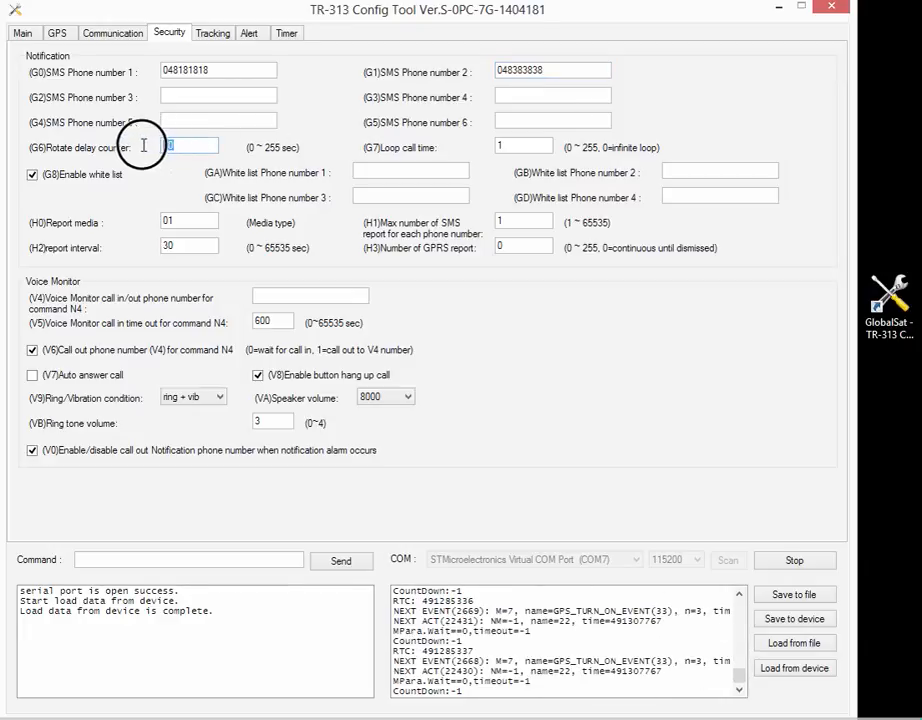
text(3)
text(20)
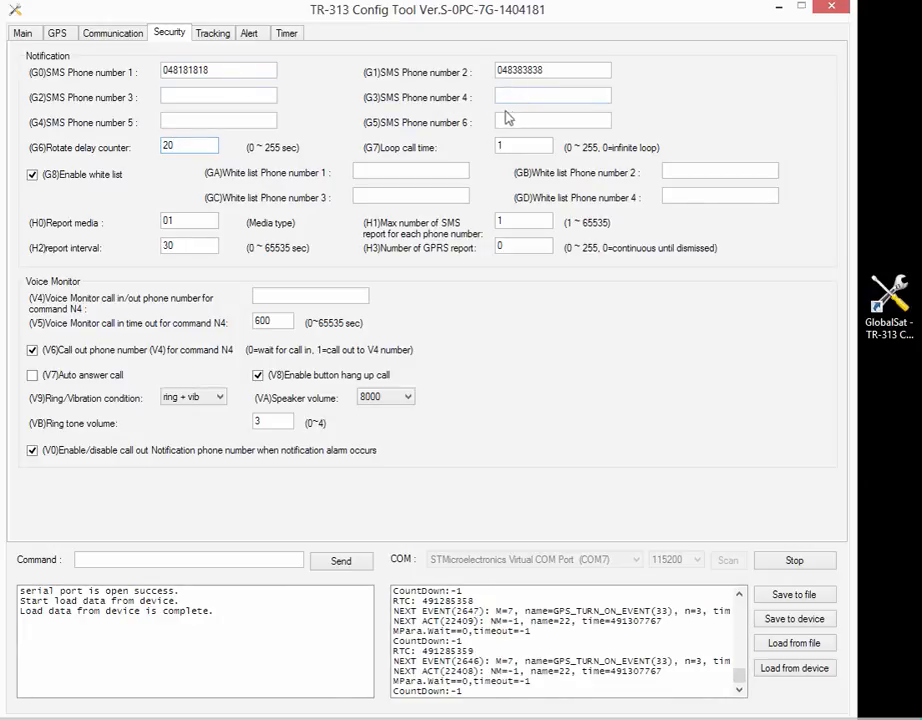
click(507, 148)
key(BackSpace)
text(2)
key(BackSpace)
text(0)
text(1)
- Type a number into White list Phone number 1, then select and delete it so it's empty
click(393, 173)
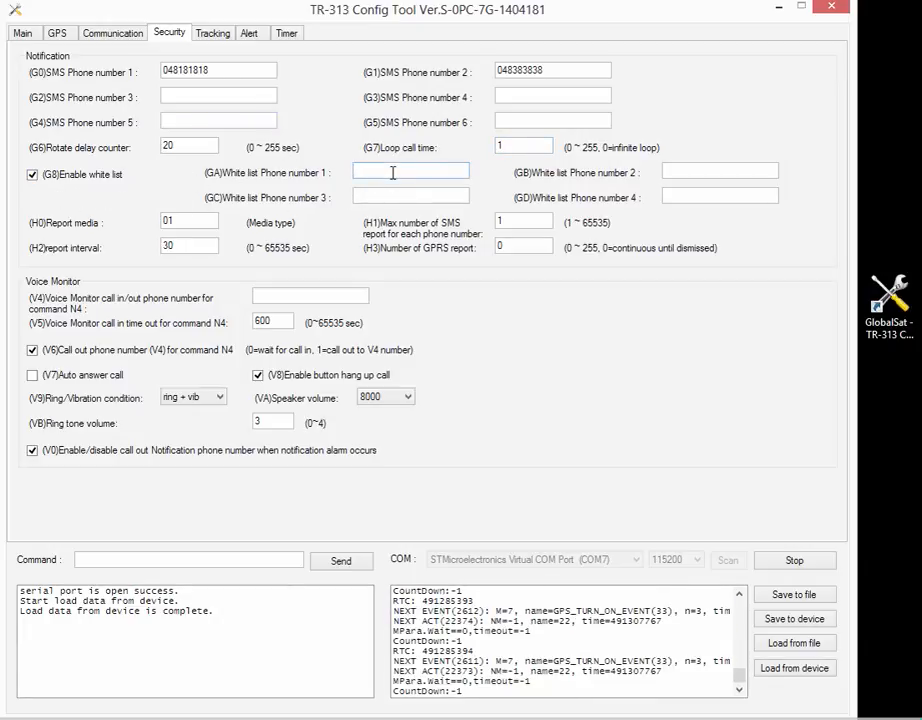
text(049393939)
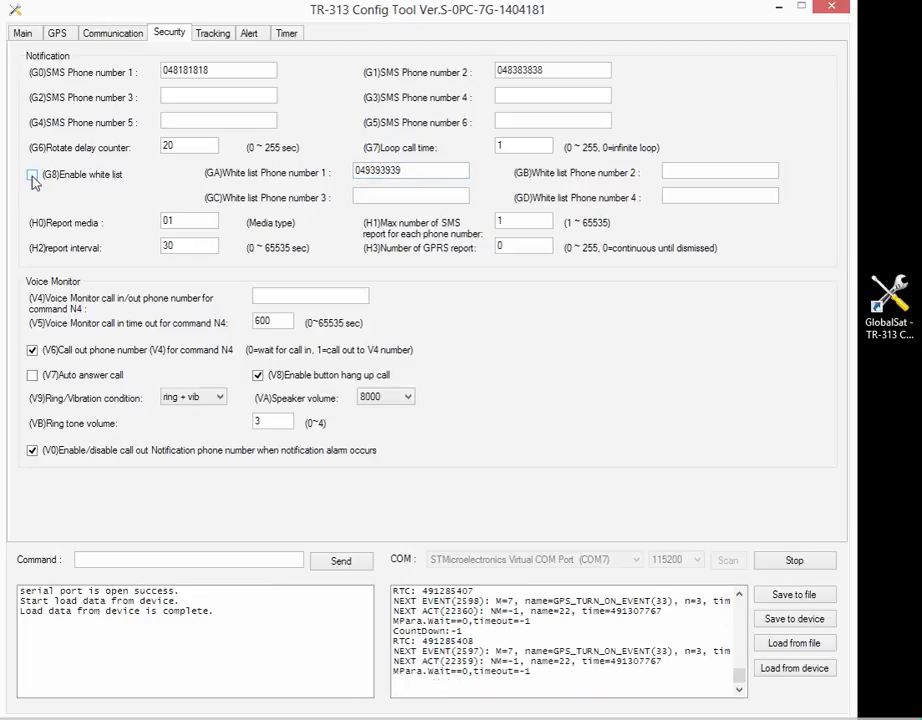
drag(455, 166, 334, 172)
key(Delete)
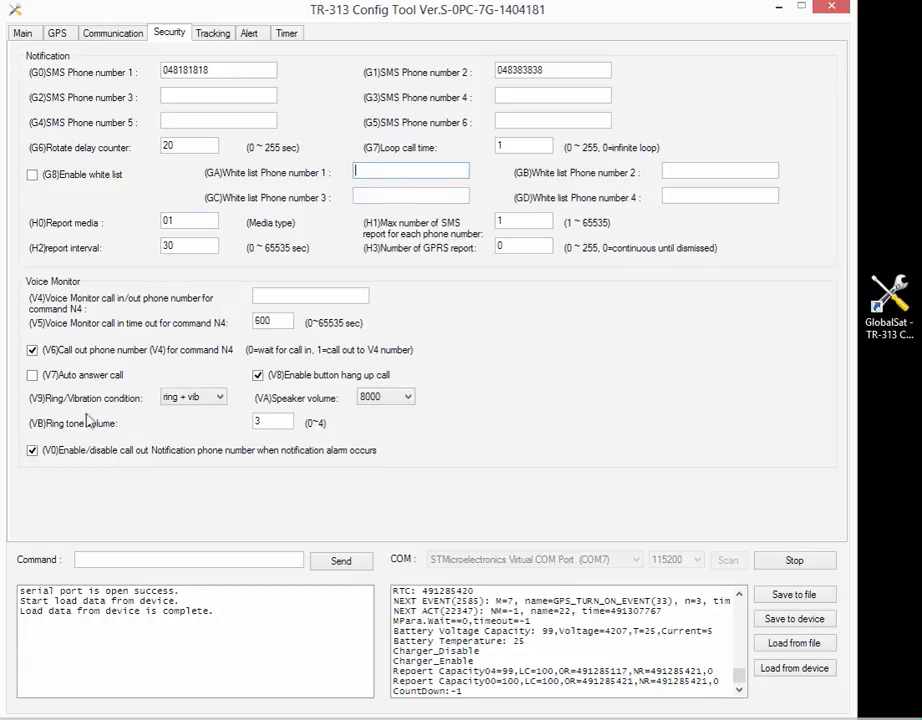
click(33, 377)
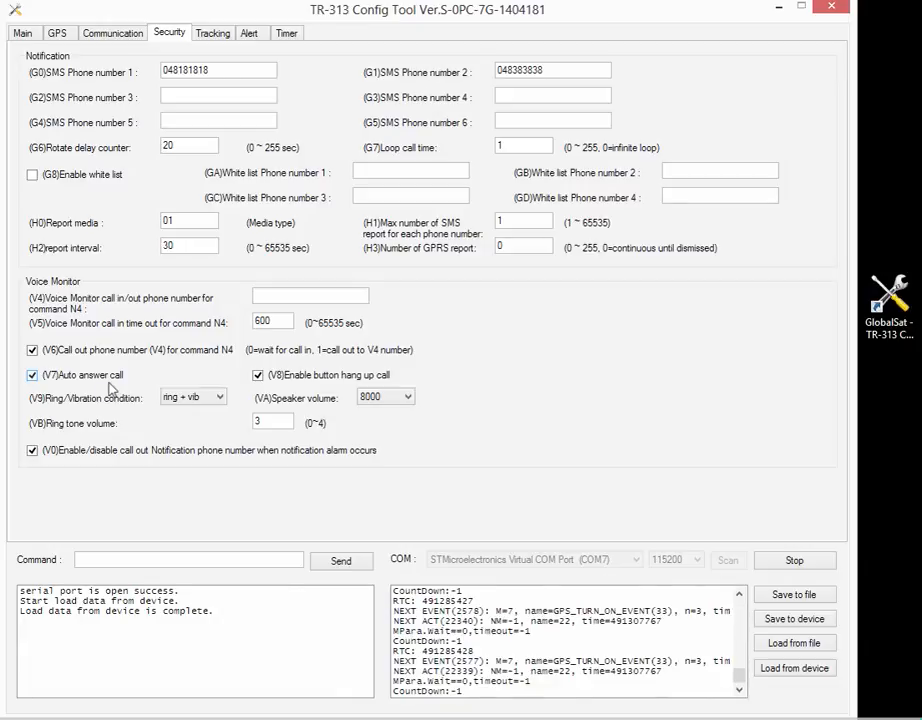
click(32, 375)
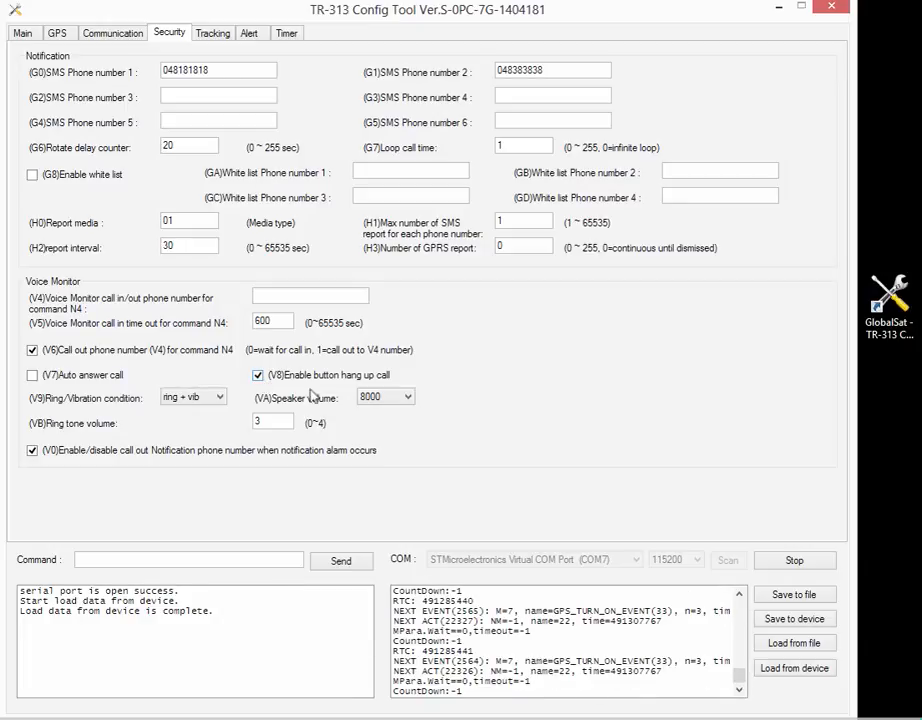
click(407, 400)
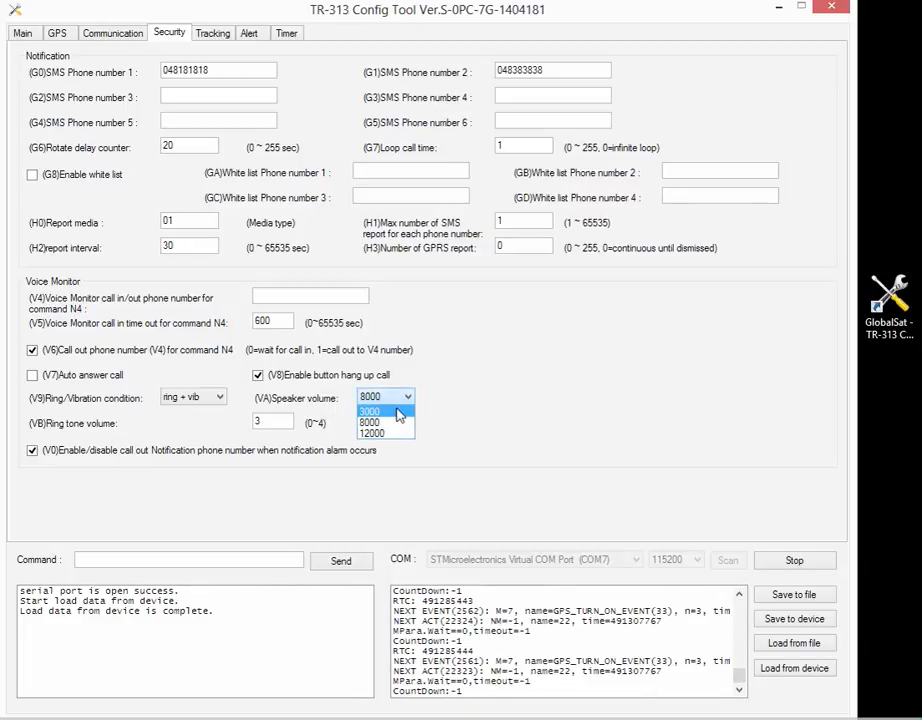
click(400, 422)
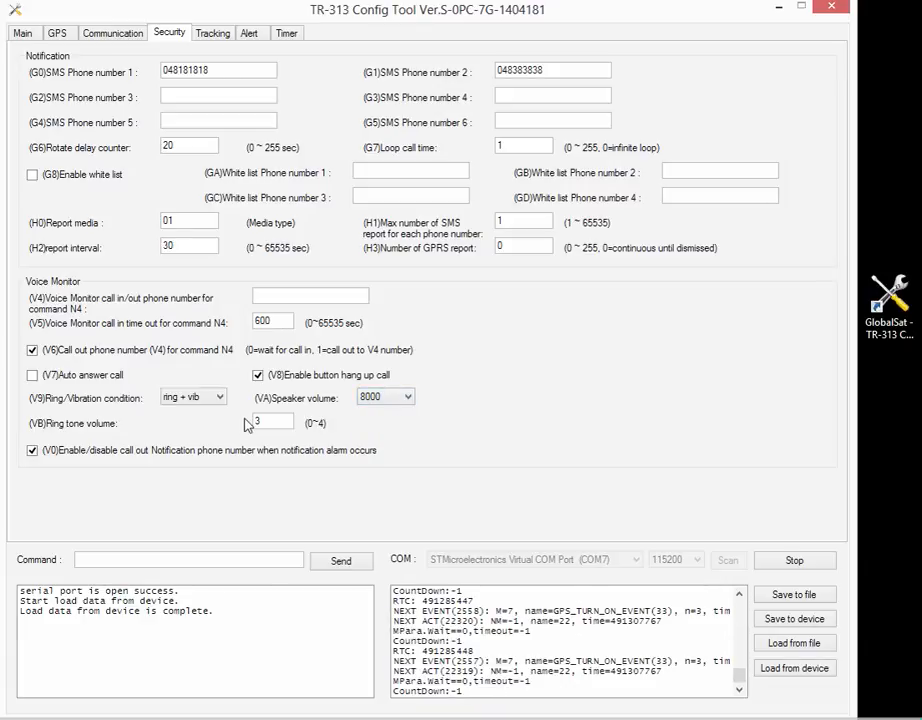
click(406, 401)
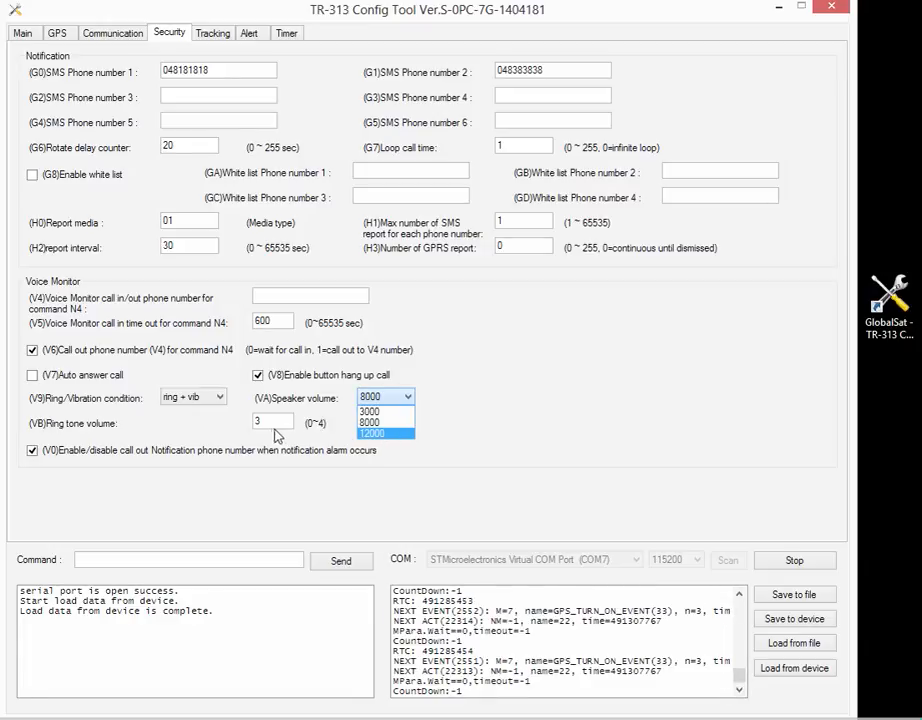
click(333, 428)
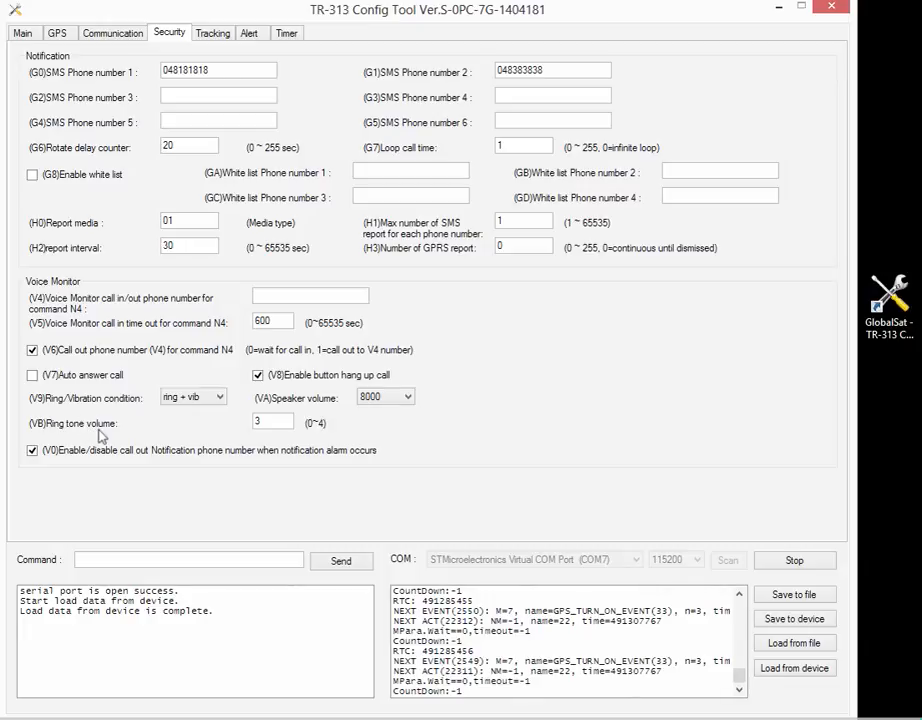
click(275, 421)
double_click(33, 451)
click(32, 451)
click(32, 451)
click(502, 67)
- Write the configuration to the tracker, confirm success, then cancel the Save to file dialog
click(796, 620)
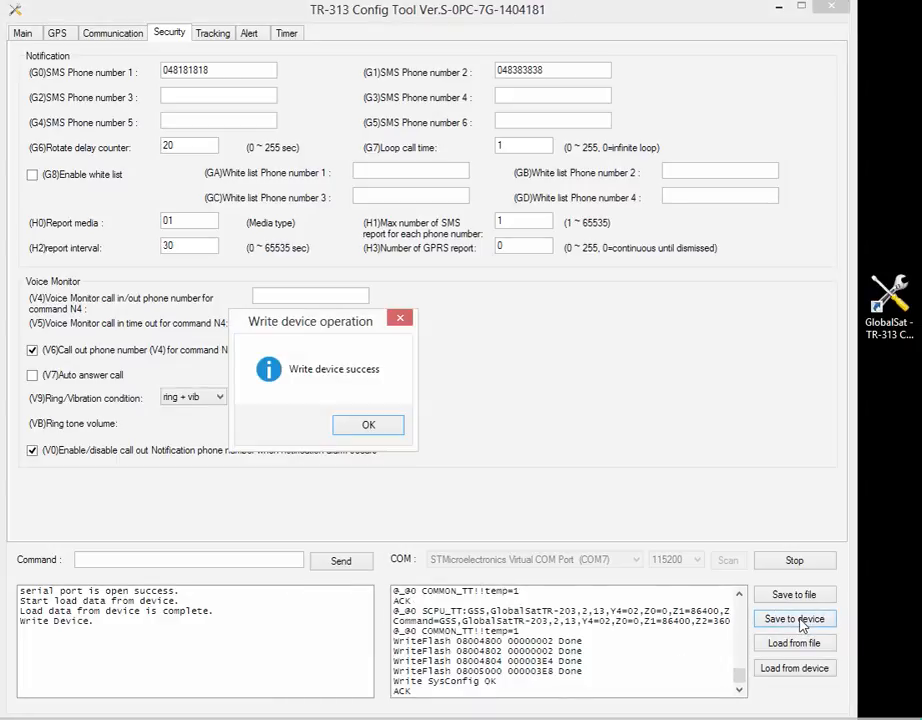
click(369, 425)
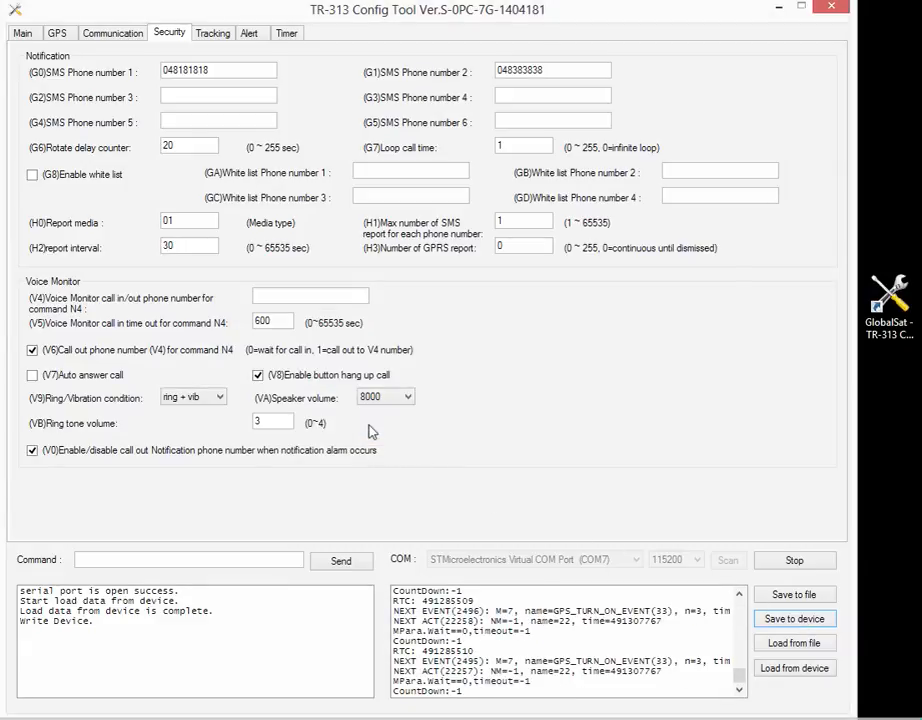
click(796, 596)
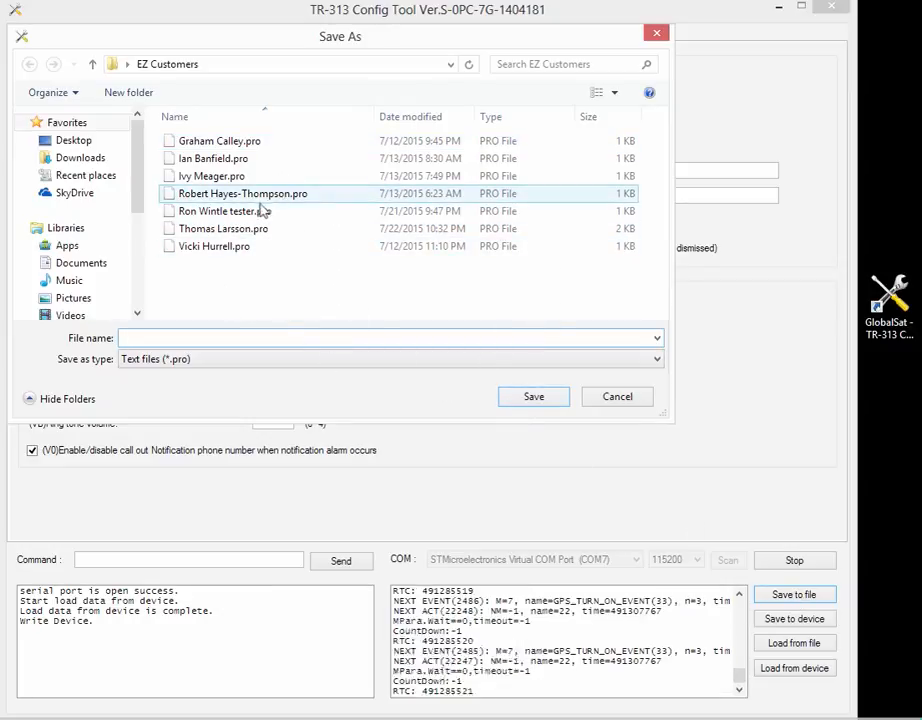
click(656, 33)
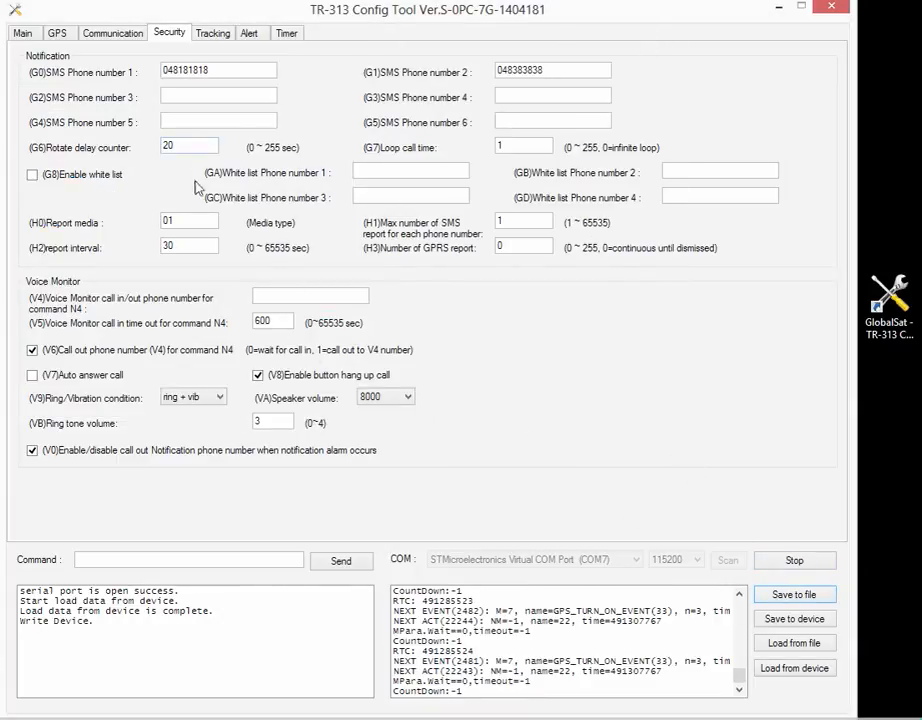
- Return to the Main settings page showing the Device ID and time zone offset 28800
click(21, 33)
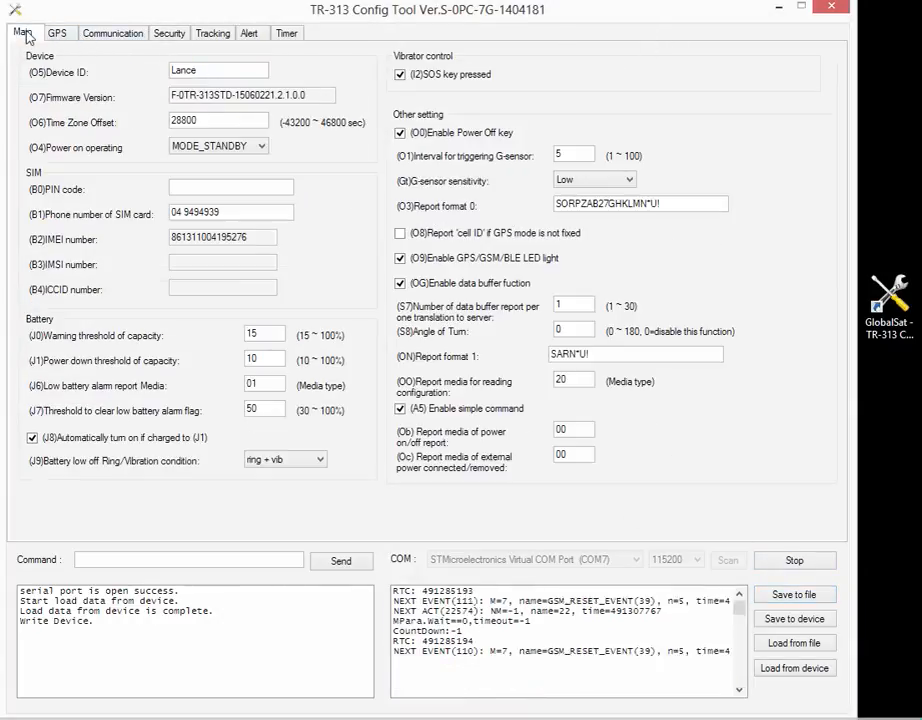